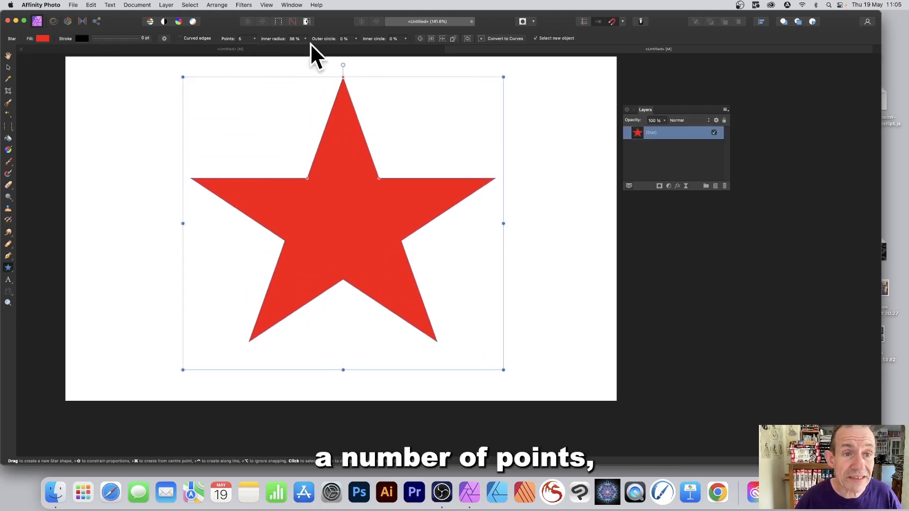
Step: Turn the red star into a rounded flower shape with 9 points and a 75% outer circle
{"action": "left_click", "coordinate": [255, 38]}
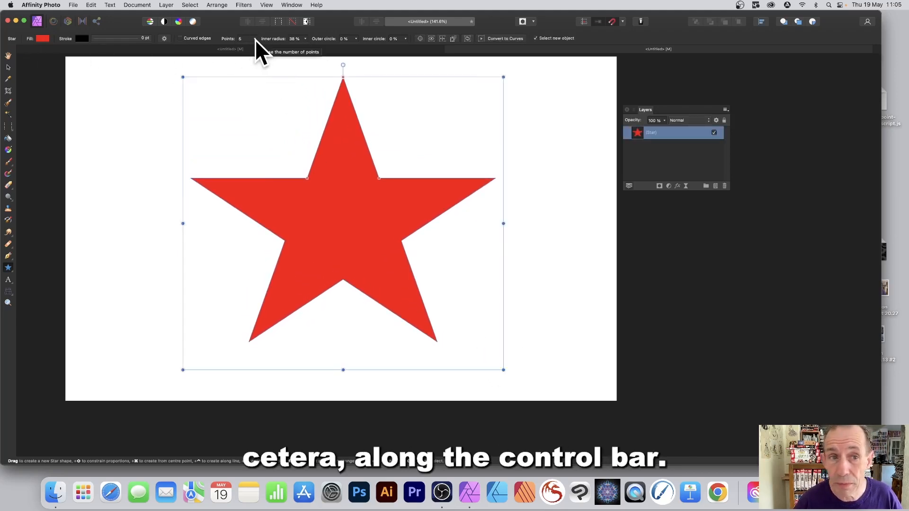
{"action": "left_click_drag", "start_coordinate": [255, 47], "coordinate": [260, 47]}
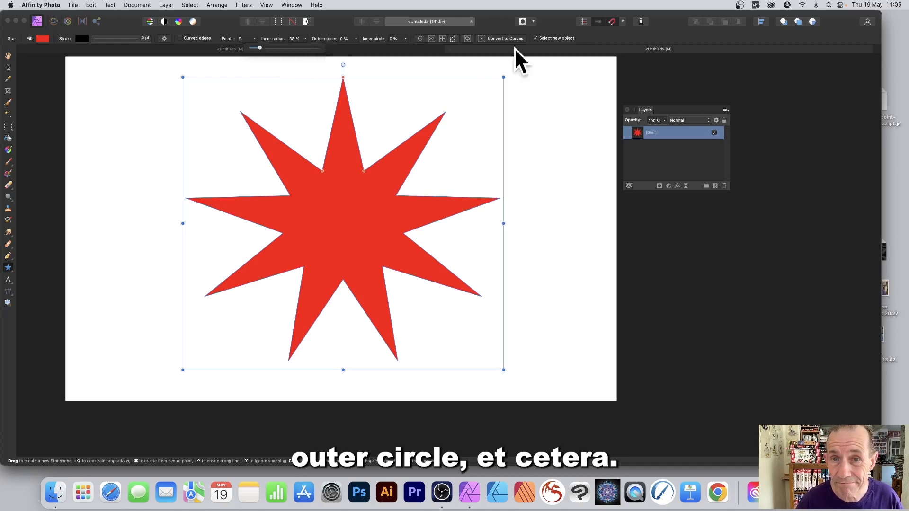
{"action": "left_click", "coordinate": [356, 39]}
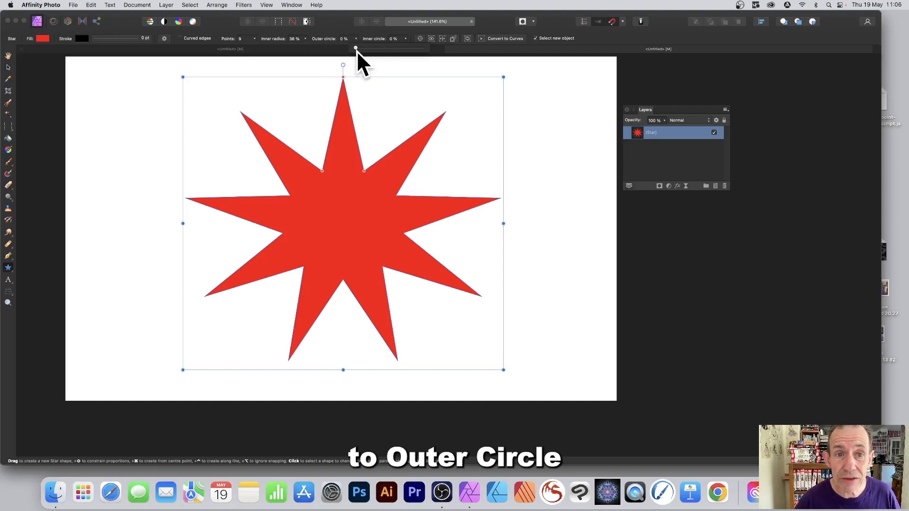
{"action": "left_click_drag", "start_coordinate": [357, 48], "coordinate": [406, 49]}
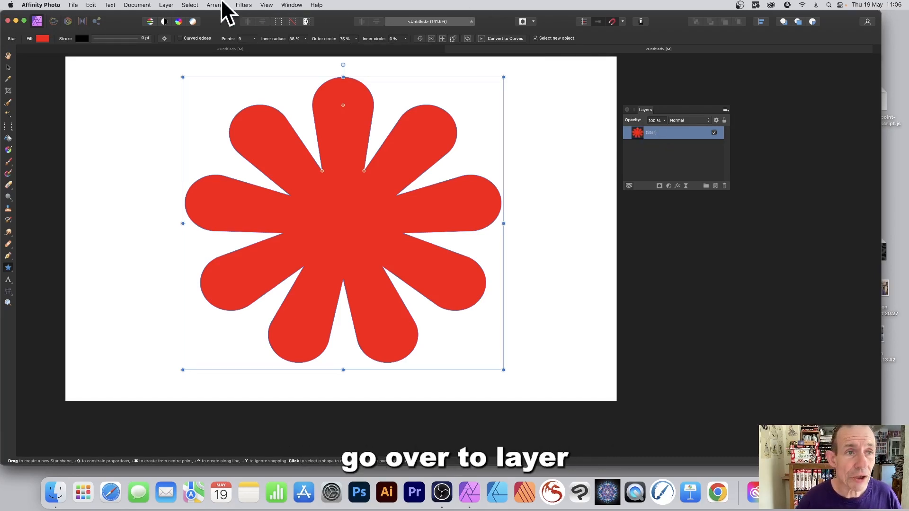
Step: Add a live Procedural Texture filter to the flower shape and move its settings window next to the shape
{"action": "left_click", "coordinate": [168, 6]}
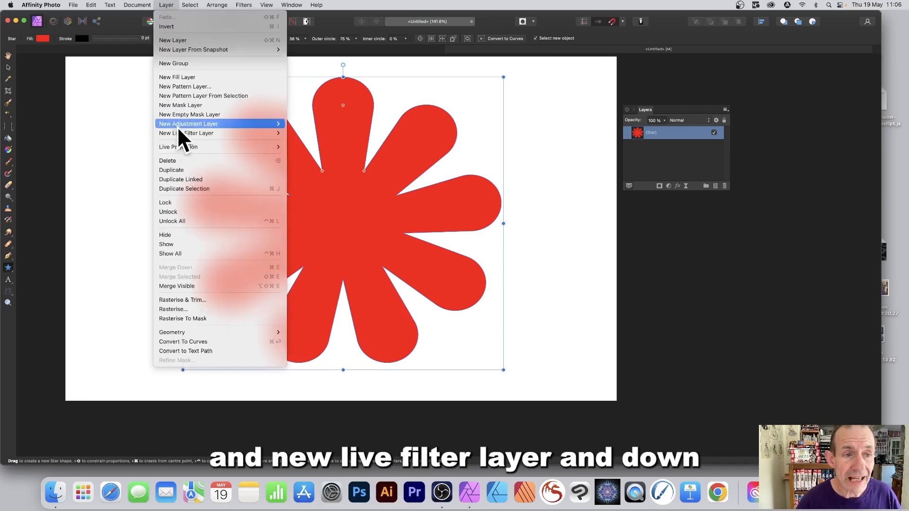
{"action": "mouse_move", "coordinate": [189, 133]}
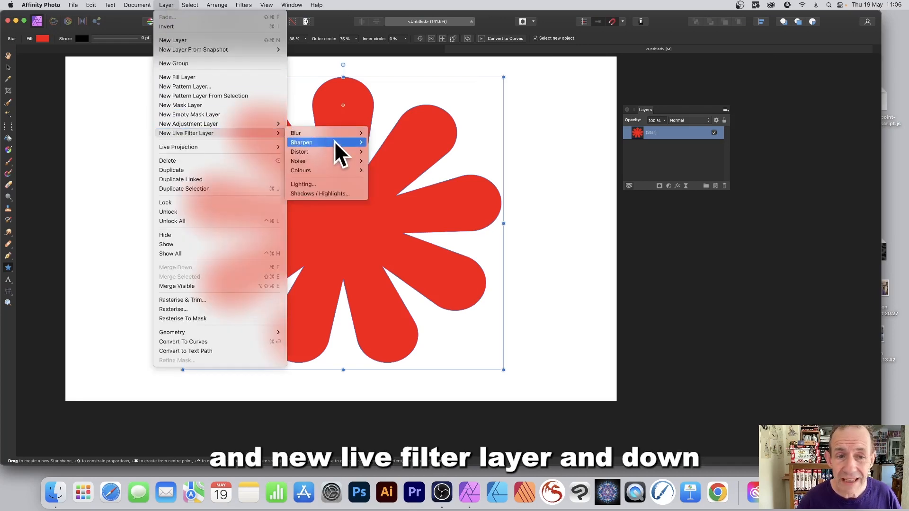
{"action": "mouse_move", "coordinate": [323, 170]}
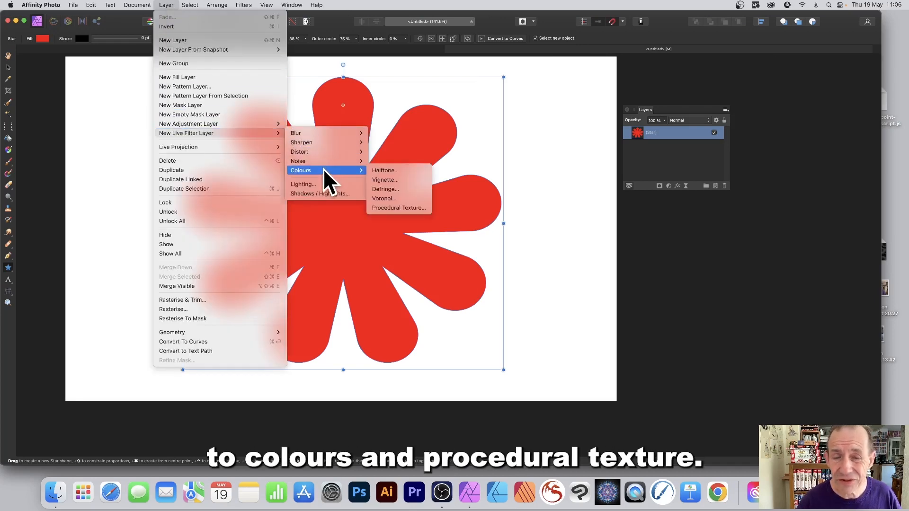
{"action": "left_click", "coordinate": [399, 208]}
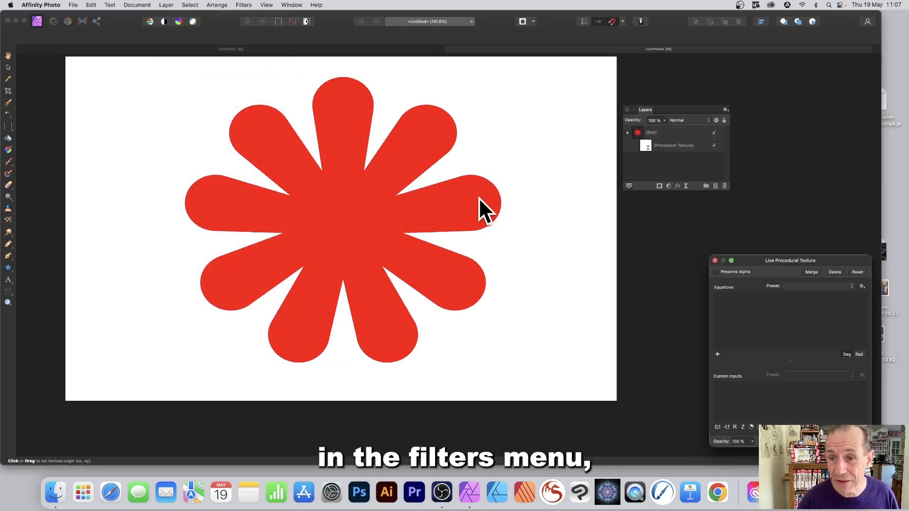
{"action": "left_click_drag", "start_coordinate": [774, 259], "coordinate": [407, 107]}
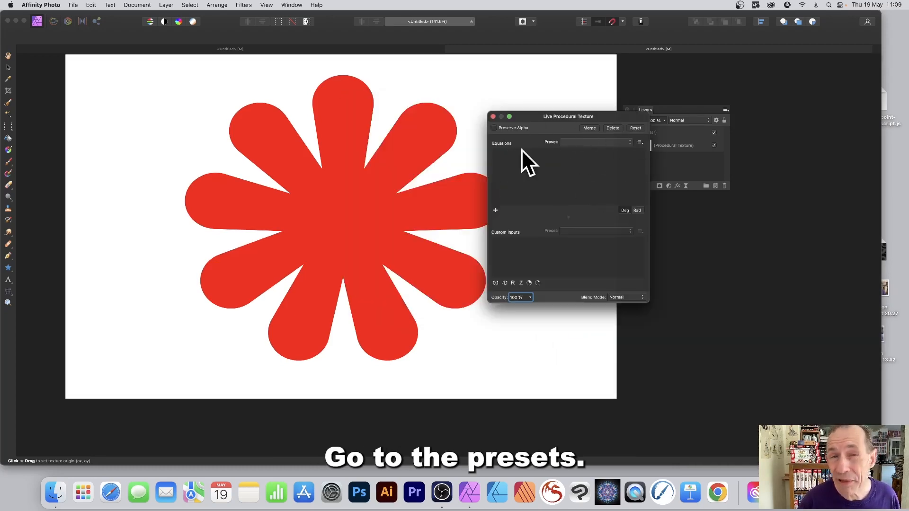
Step: Apply the Chequered preset to the procedural texture and set its square count to 10
{"action": "left_click", "coordinate": [599, 143]}
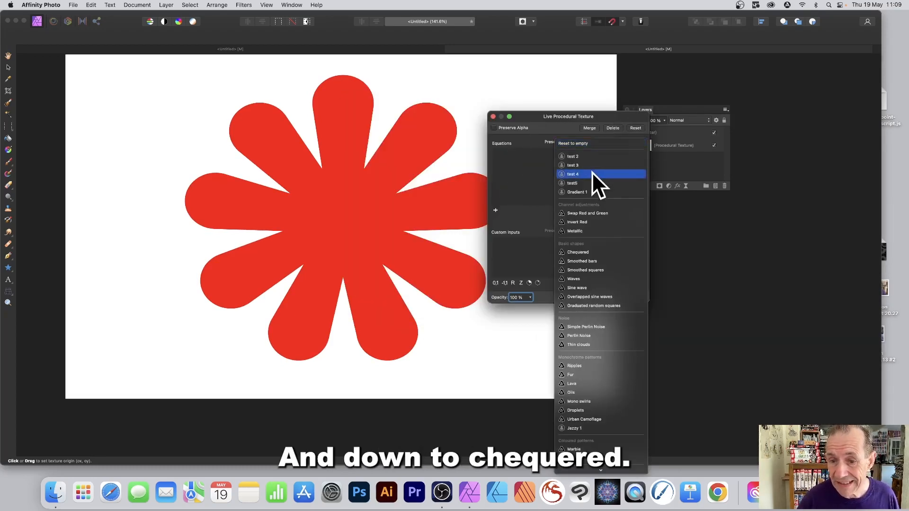
{"action": "left_click", "coordinate": [587, 253]}
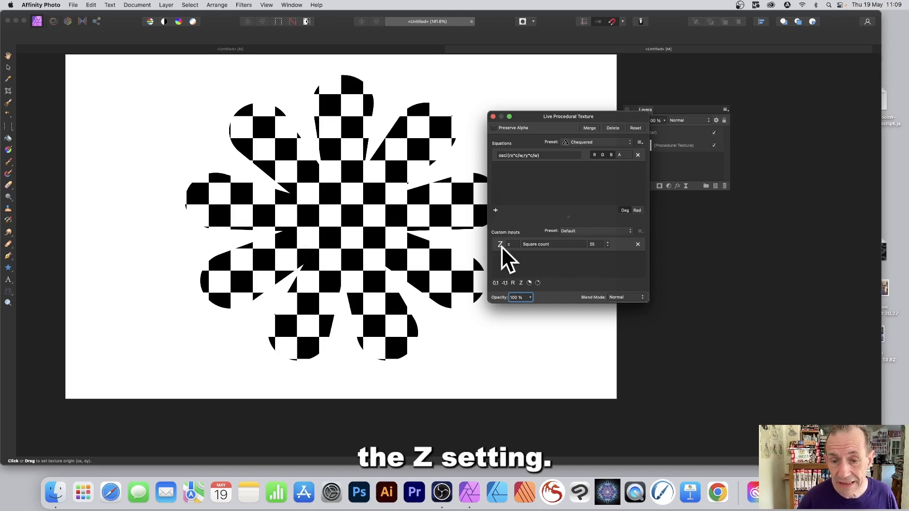
{"action": "left_click", "coordinate": [597, 244]}
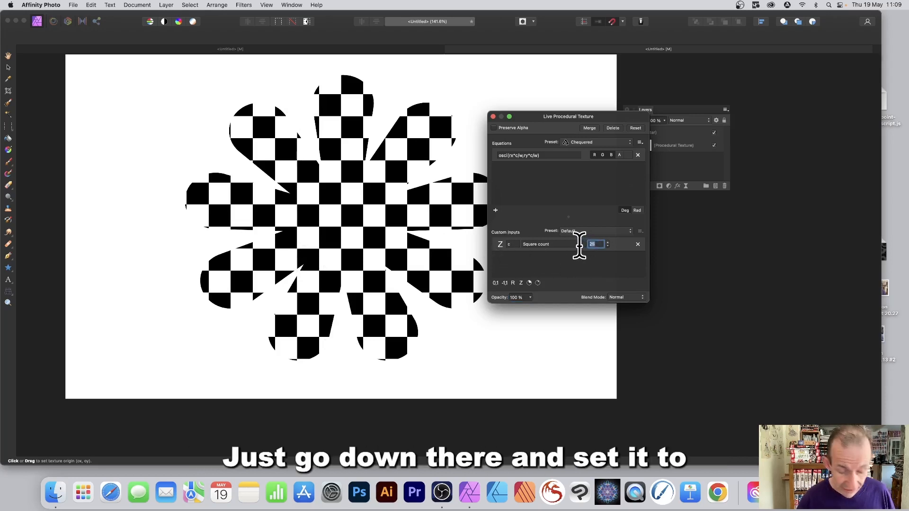
{"action": "type", "text": "10"}
{"action": "key", "text": "Tab"}
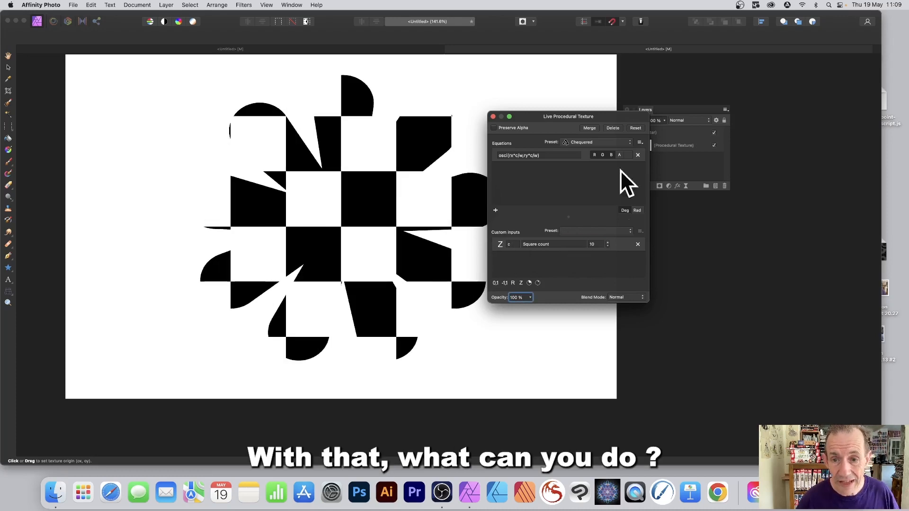
Step: Add two more equations to the texture and copy the chequered equation osci(rx*c/w,ry*c/w) into both
{"action": "left_click", "coordinate": [521, 155]}
{"action": "key", "text": "super+c"}
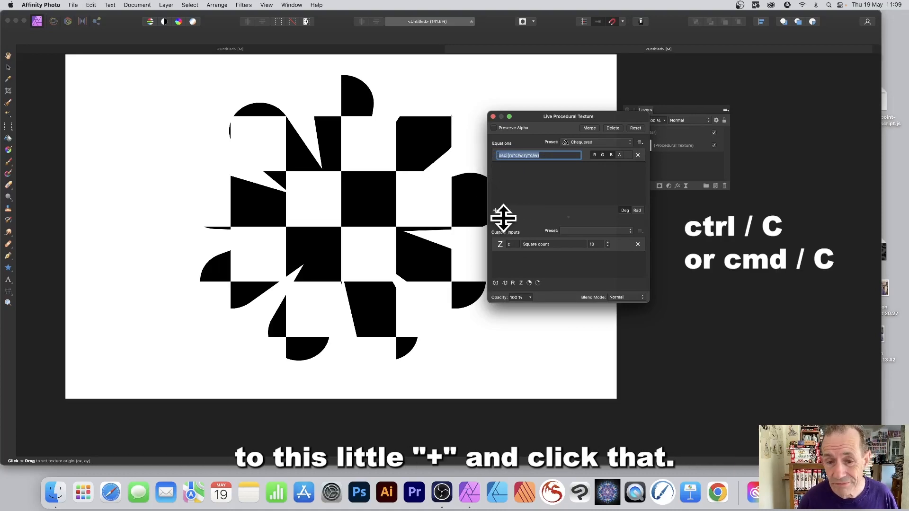
{"action": "left_click", "coordinate": [496, 210]}
{"action": "left_click", "coordinate": [496, 210]}
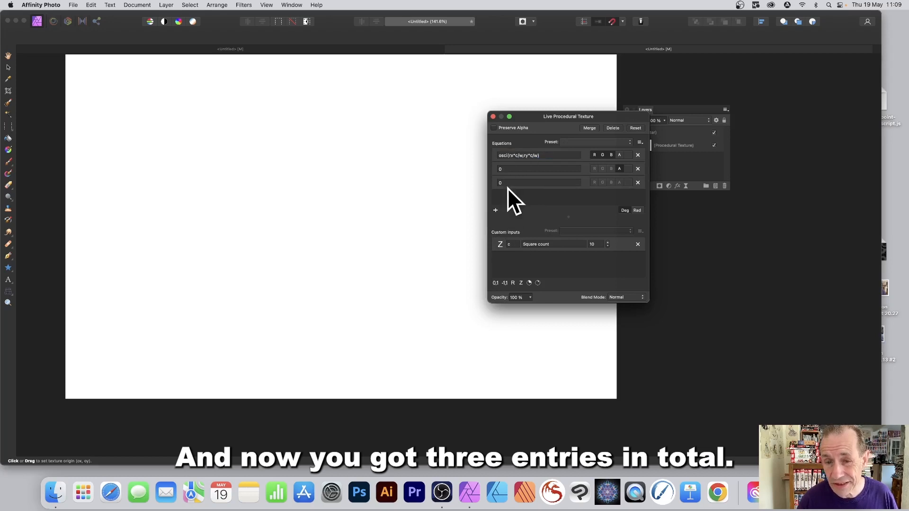
{"action": "left_click", "coordinate": [503, 169]}
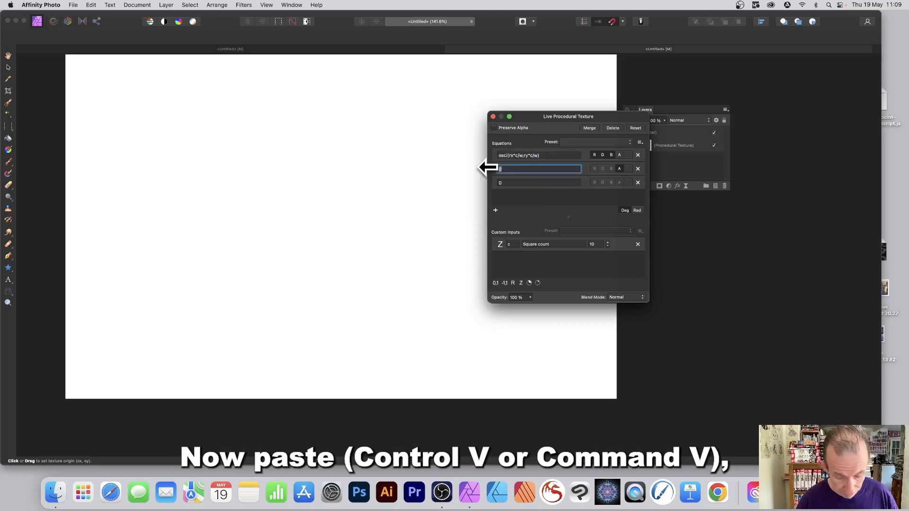
{"action": "key", "text": "super+v"}
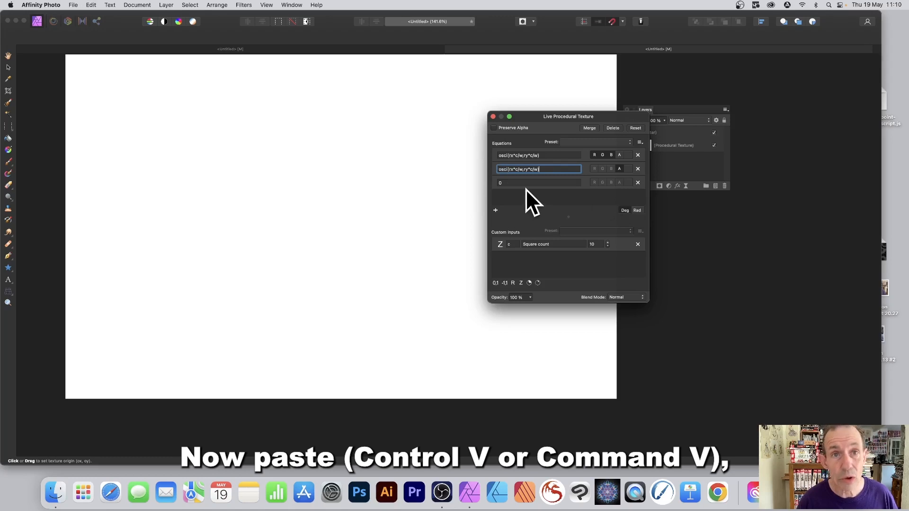
{"action": "key", "text": "Return"}
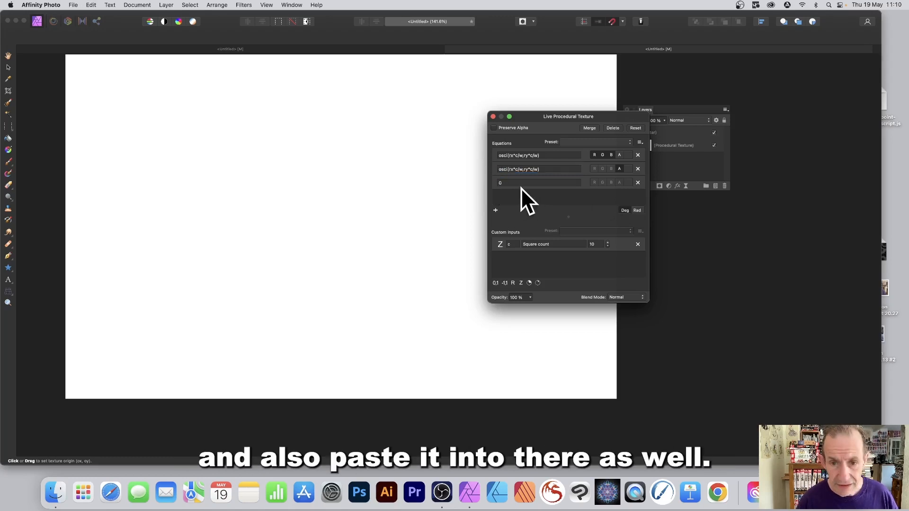
{"action": "left_click", "coordinate": [498, 182]}
{"action": "key", "text": "super+v"}
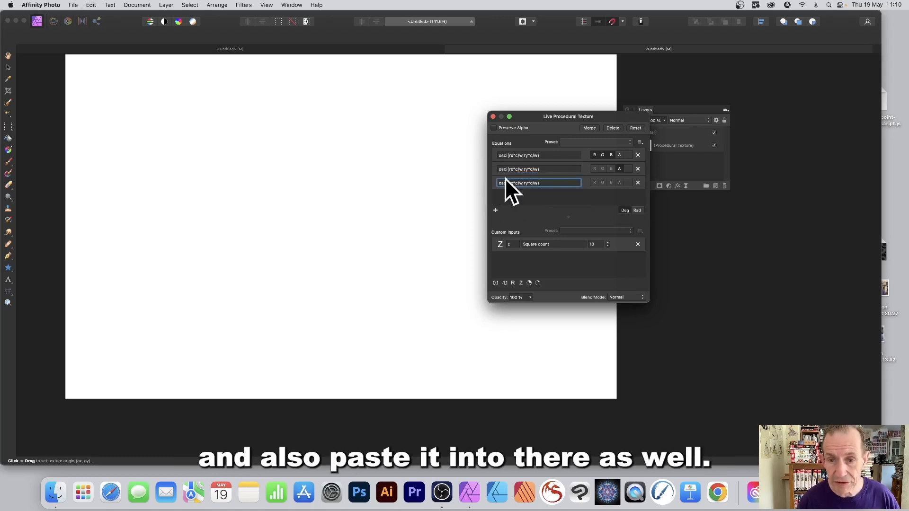
Step: Limit the first equation to red, the second to green and the third to blue, and shift the texture origin slightly on the canvas
{"action": "left_click", "coordinate": [611, 155]}
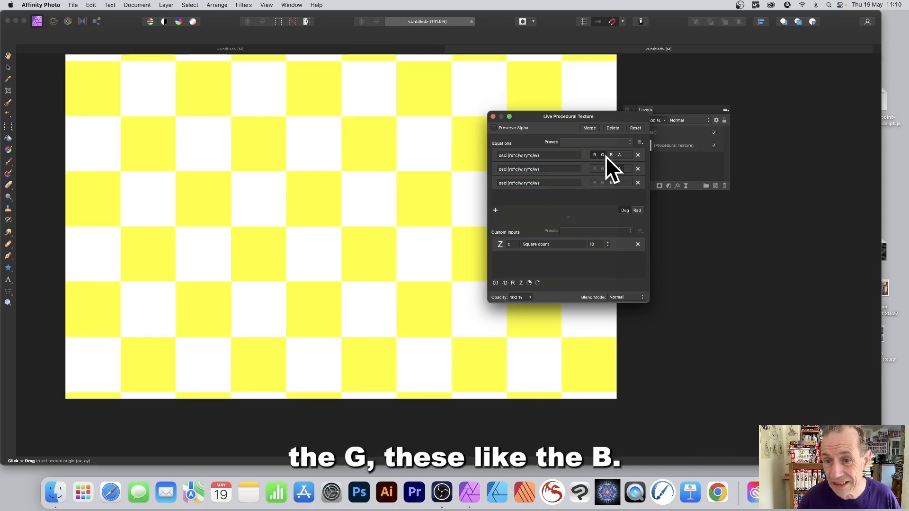
{"action": "left_click", "coordinate": [602, 155]}
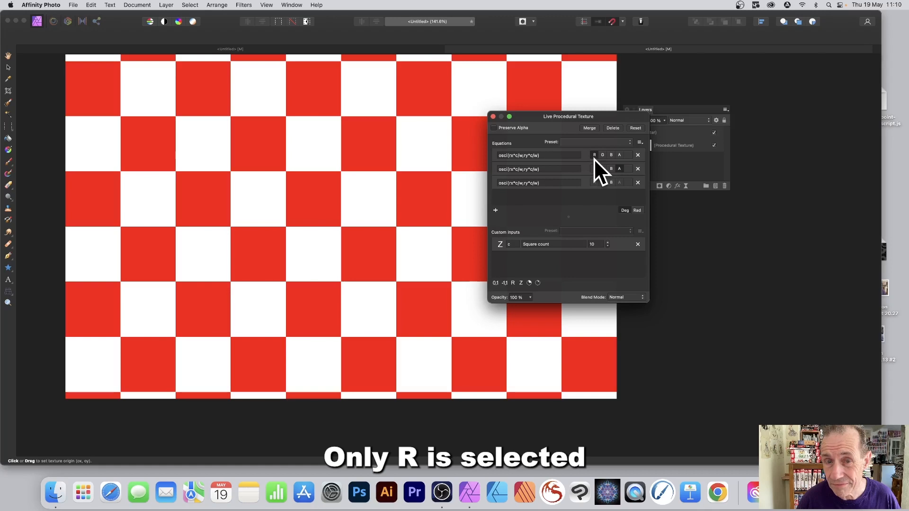
{"action": "left_click", "coordinate": [620, 169]}
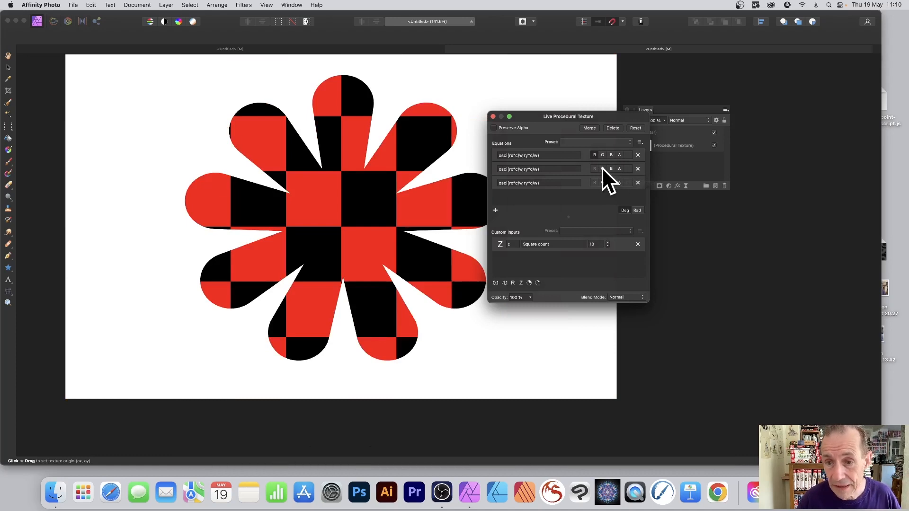
{"action": "left_click", "coordinate": [602, 168]}
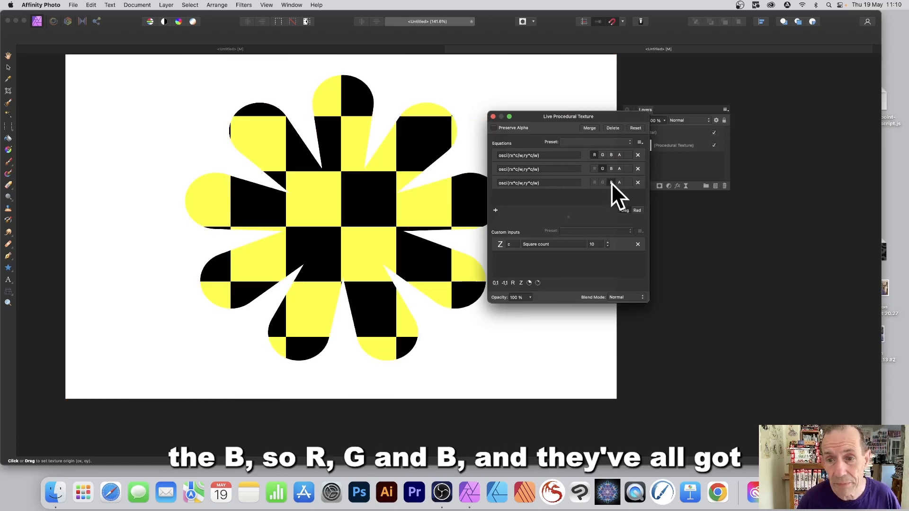
{"action": "left_click", "coordinate": [612, 183]}
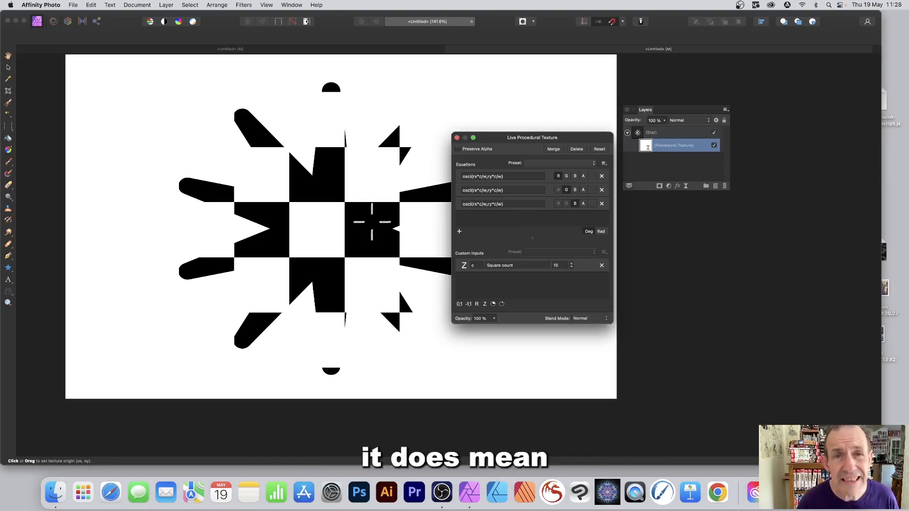
{"action": "left_click_drag", "start_coordinate": [371, 214], "coordinate": [367, 237]}
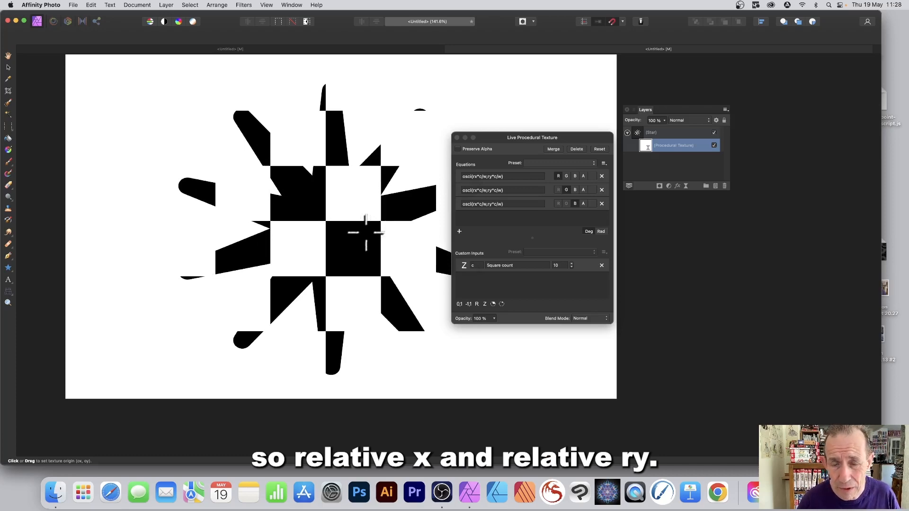
Step: Offset the red channel's pattern by changing its equation to osci((rx+60)*c/w,(ry-90)*c/w)
{"action": "left_click", "coordinate": [476, 178]}
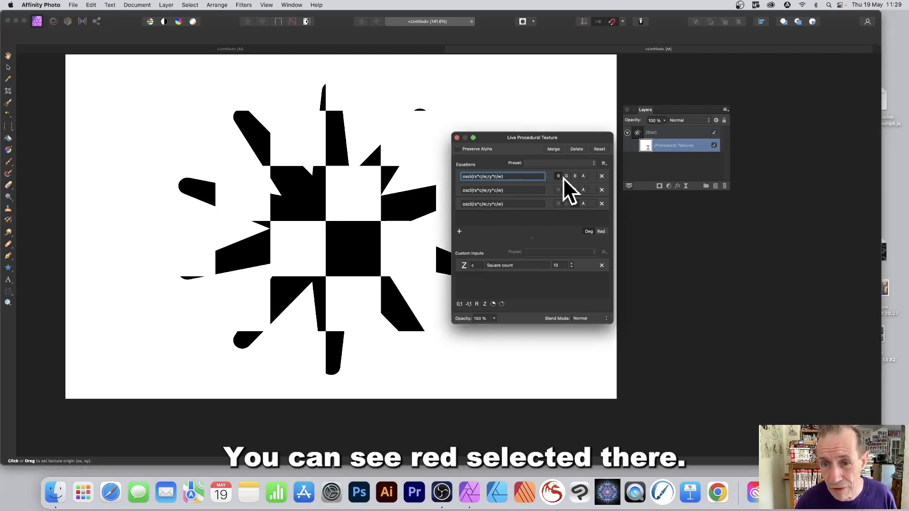
{"action": "left_click", "coordinate": [474, 176]}
{"action": "type", "text": "("}
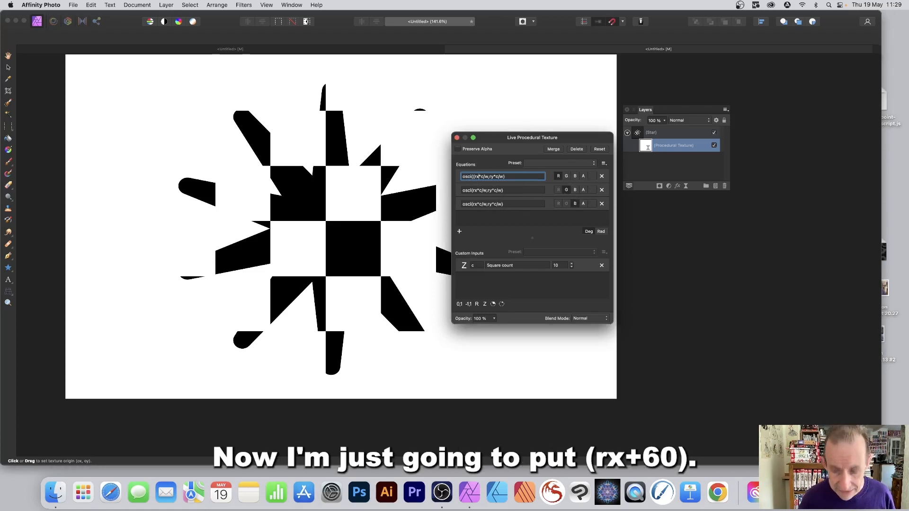
{"action": "left_click", "coordinate": [480, 176]}
{"action": "type", "text": "+60)"}
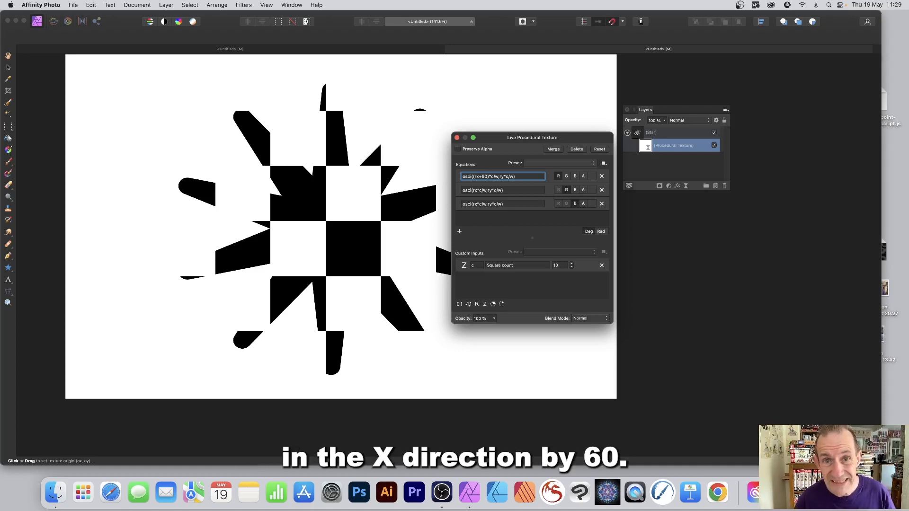
{"action": "left_click", "coordinate": [501, 176]}
{"action": "type", "text": "("}
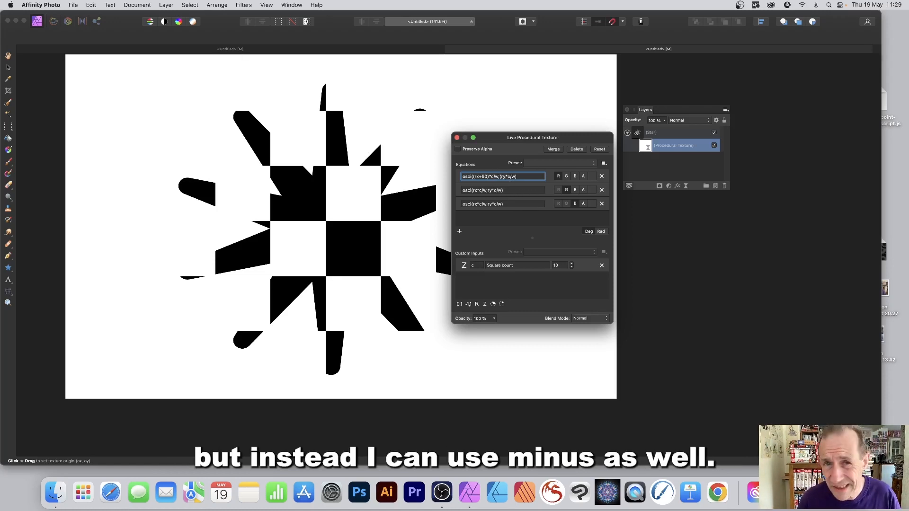
{"action": "left_click", "coordinate": [506, 176]}
{"action": "type", "text": "-90)"}
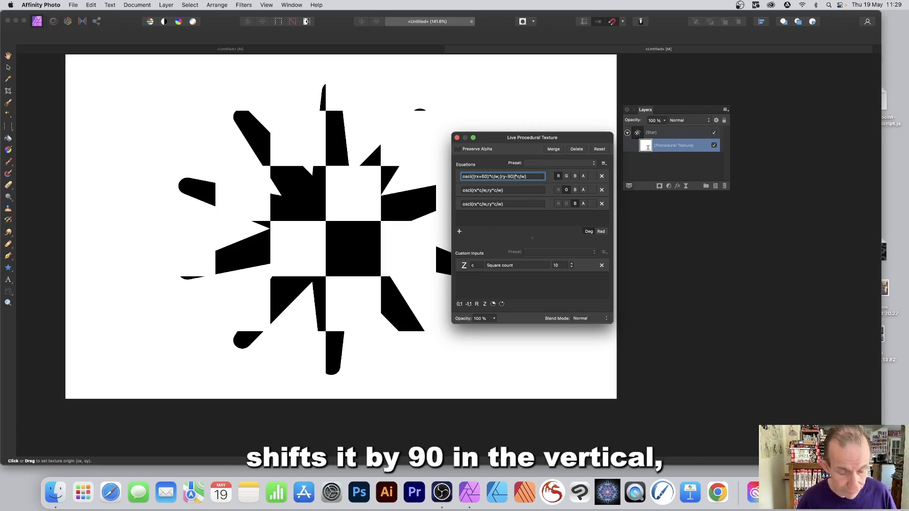
{"action": "key", "text": "Tab"}
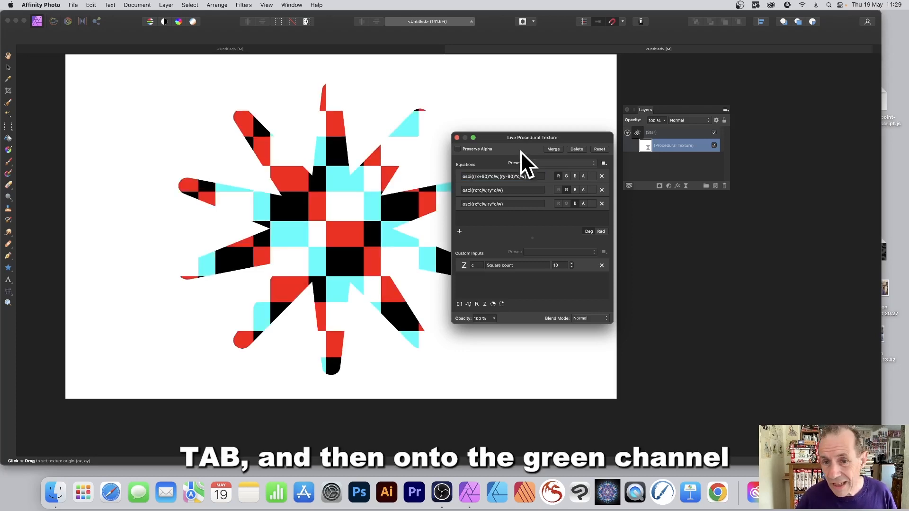
Step: Offset the green channel's pattern horizontally by changing its equation to osci((rx+20)*c/w,ry*c/w)
{"action": "left_click_drag", "start_coordinate": [513, 190], "coordinate": [481, 190]}
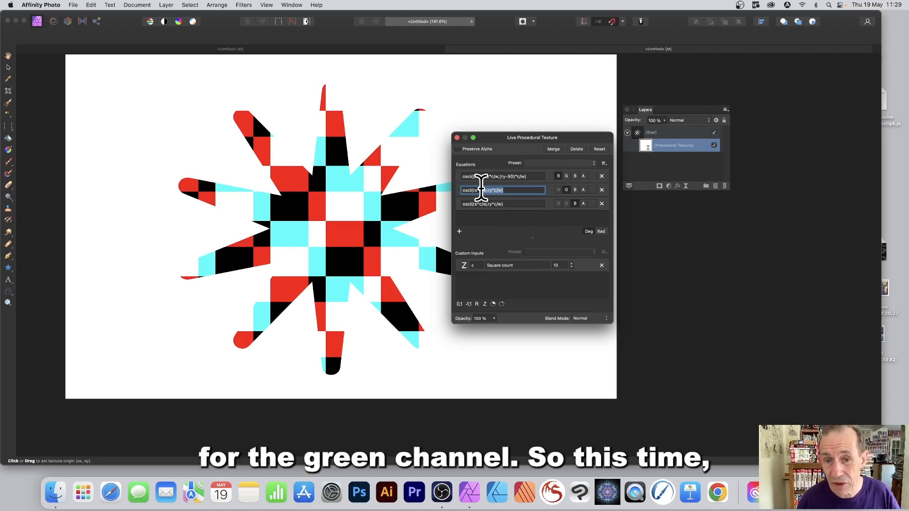
{"action": "left_click", "coordinate": [474, 190]}
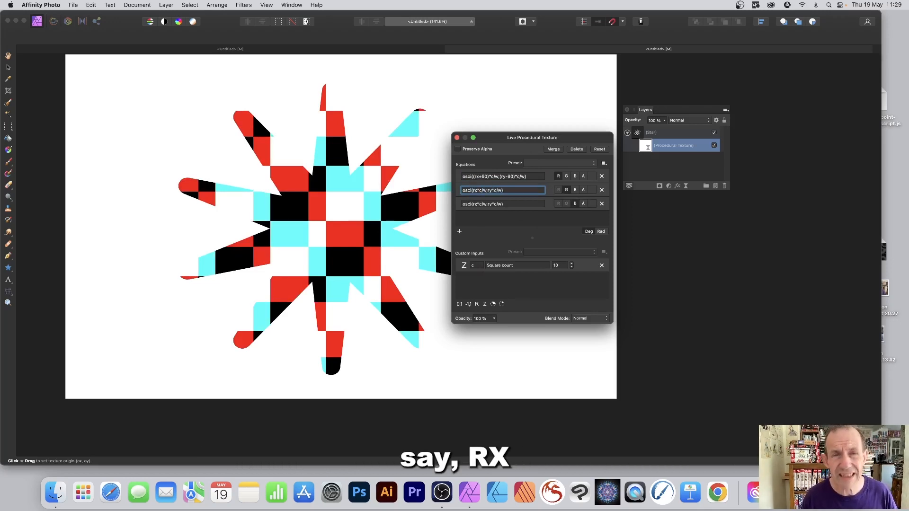
{"action": "type", "text": "(rx"}
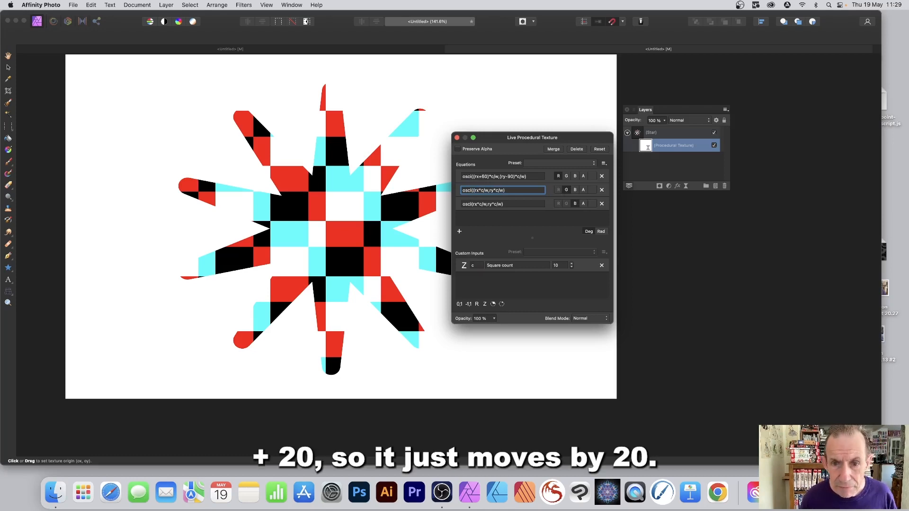
{"action": "type", "text": "+20"}
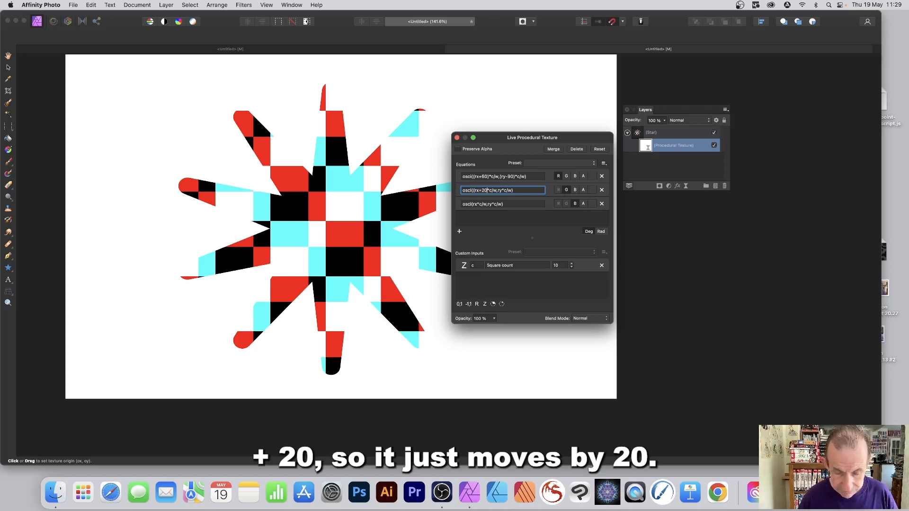
{"action": "type", "text": ")"}
{"action": "key", "text": "Return"}
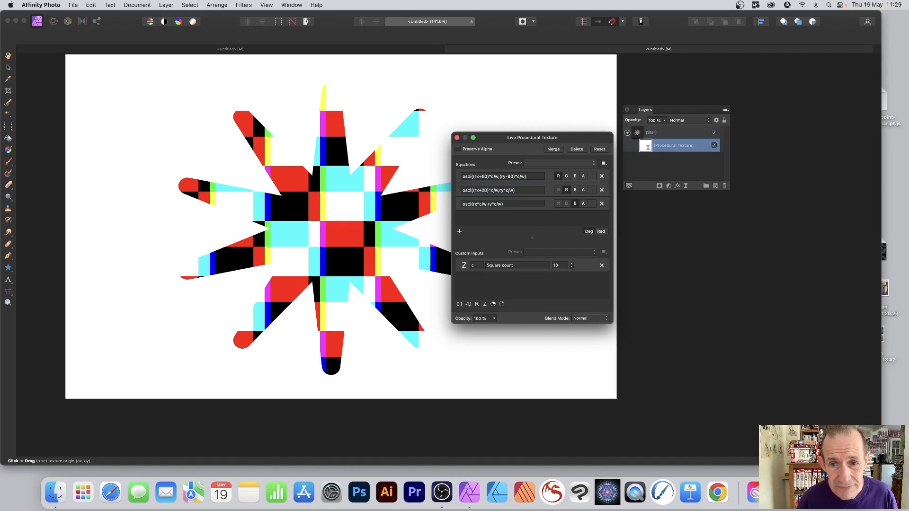
Step: Add a vertical offset to the green channel so its equation reads osci((rx+20)*c/w,(ry-200)*c/w)
{"action": "left_click", "coordinate": [500, 190]}
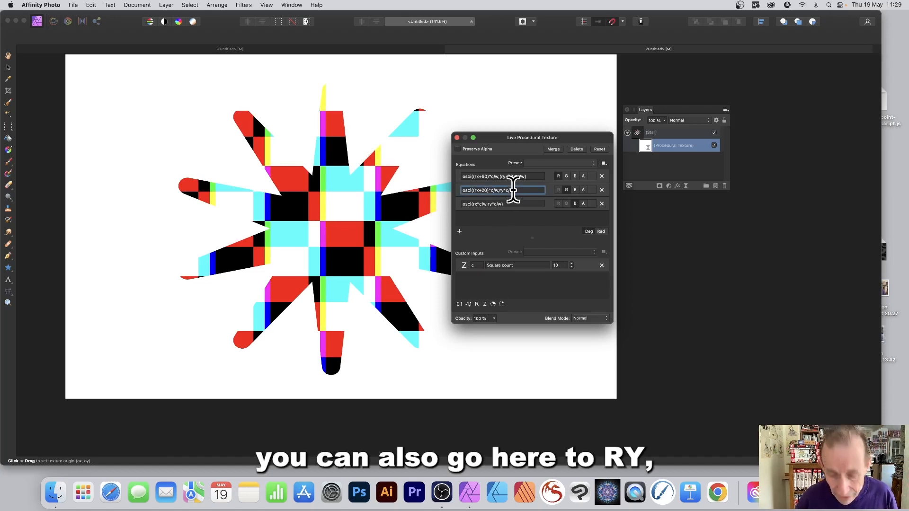
{"action": "type", "text": "(ry"}
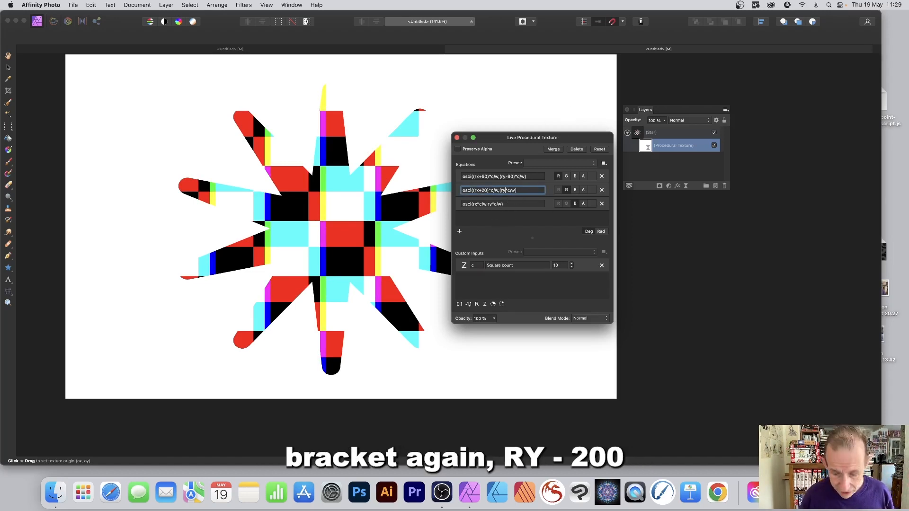
{"action": "type", "text": "-"}
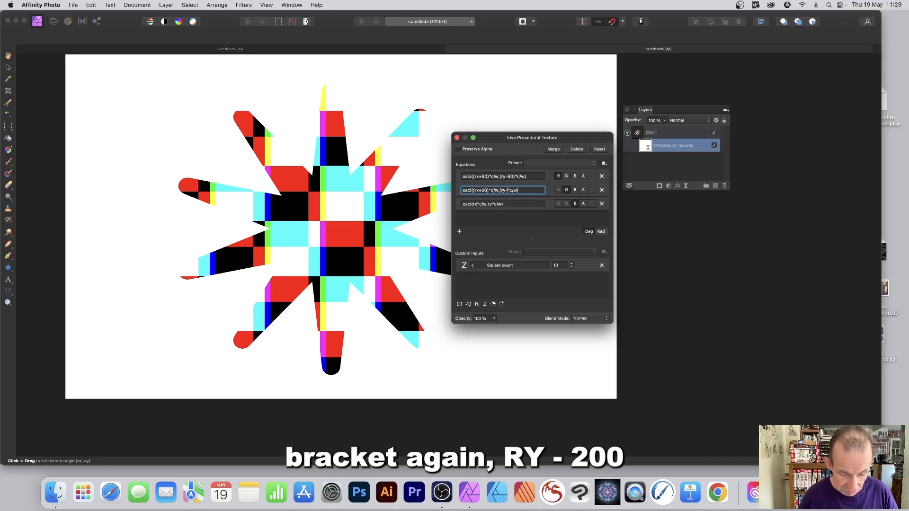
{"action": "type", "text": "200)"}
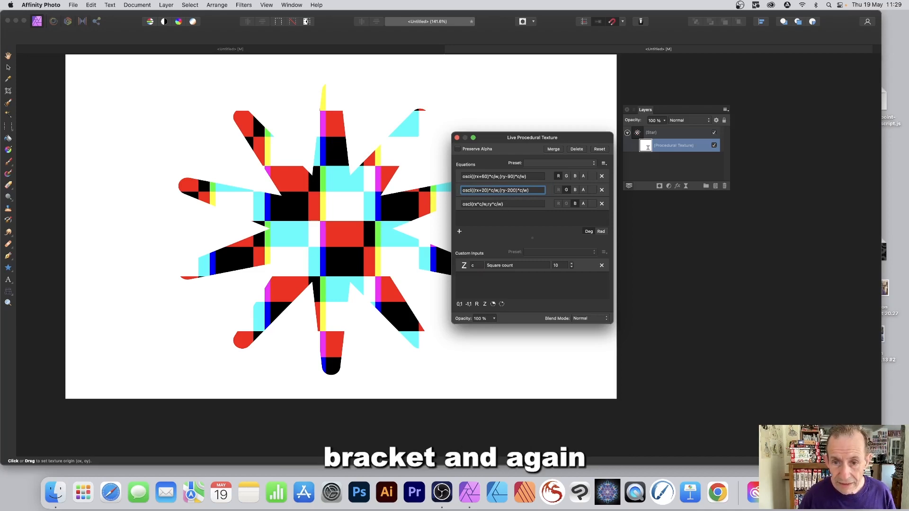
{"action": "key", "text": "Return"}
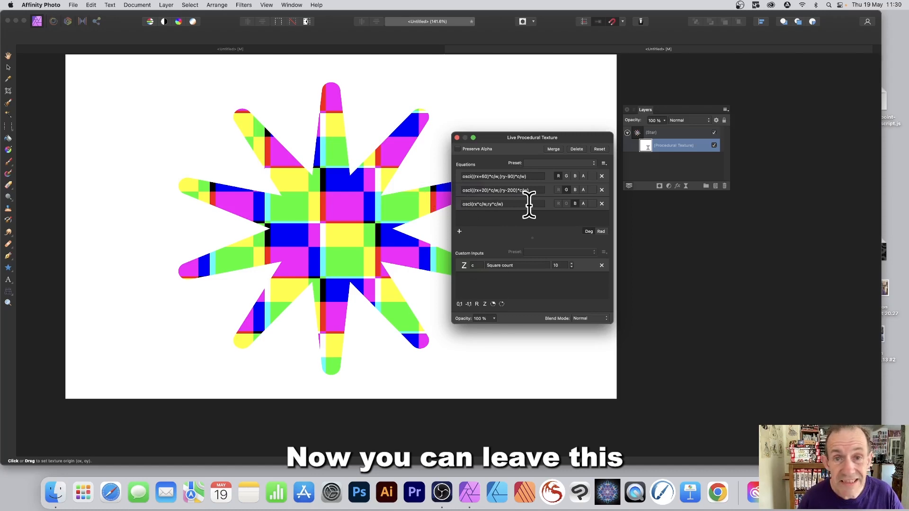
Step: Try the Overlay blend mode on the procedural texture and return it to Normal
{"action": "left_click", "coordinate": [511, 203]}
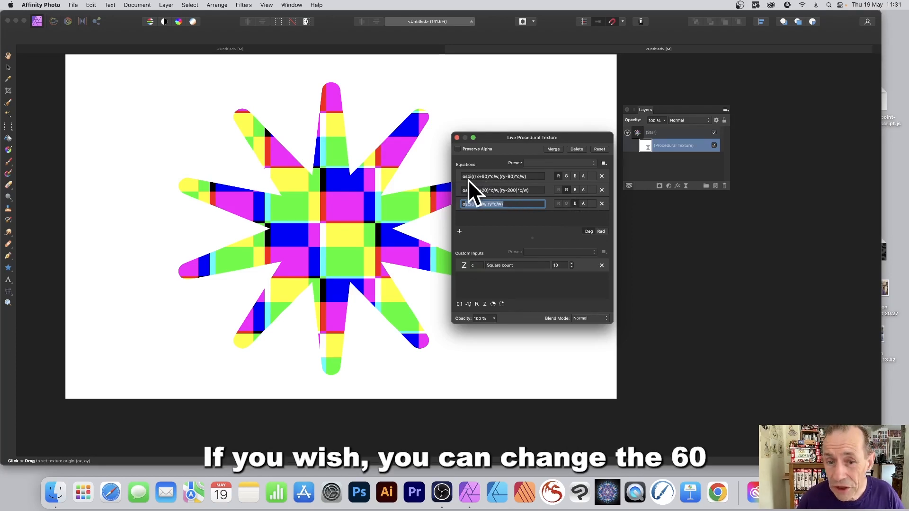
{"action": "left_click", "coordinate": [585, 317]}
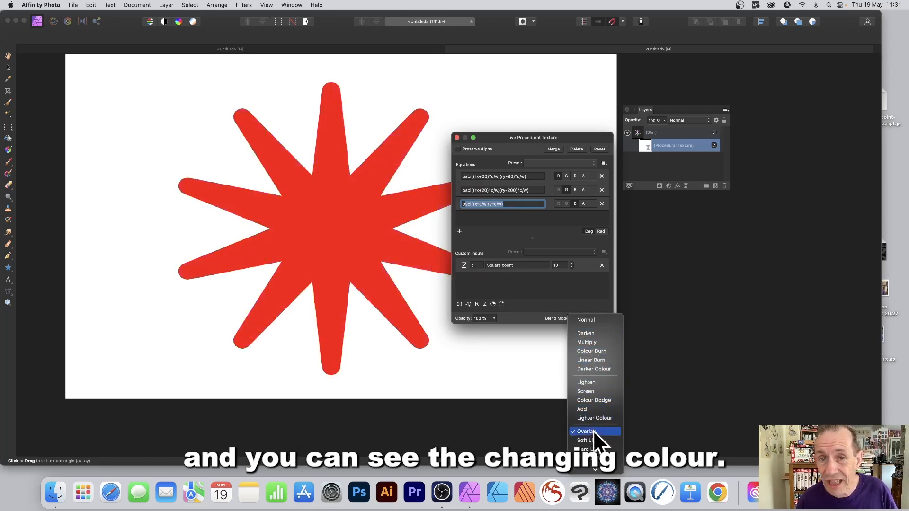
{"action": "left_click", "coordinate": [553, 302]}
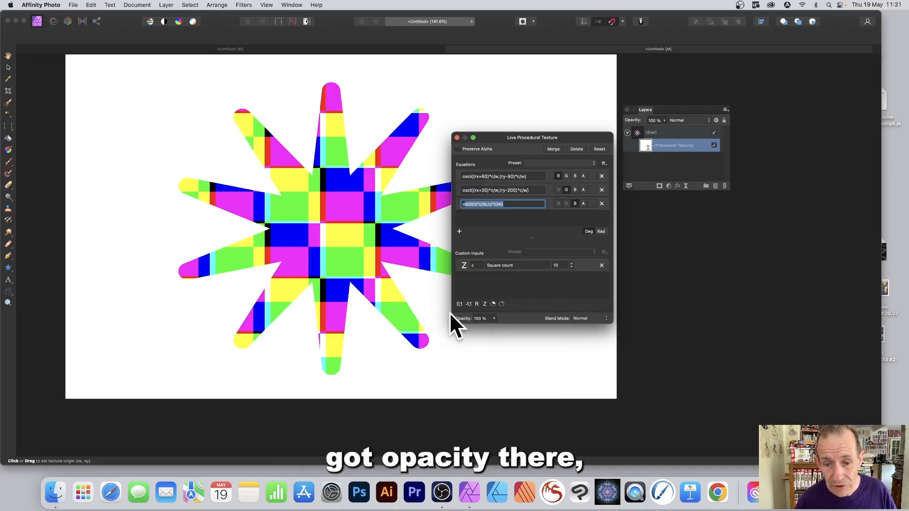
Step: Try lowering the procedural texture's opacity to about 36% and return it to 100%
{"action": "left_click", "coordinate": [494, 318]}
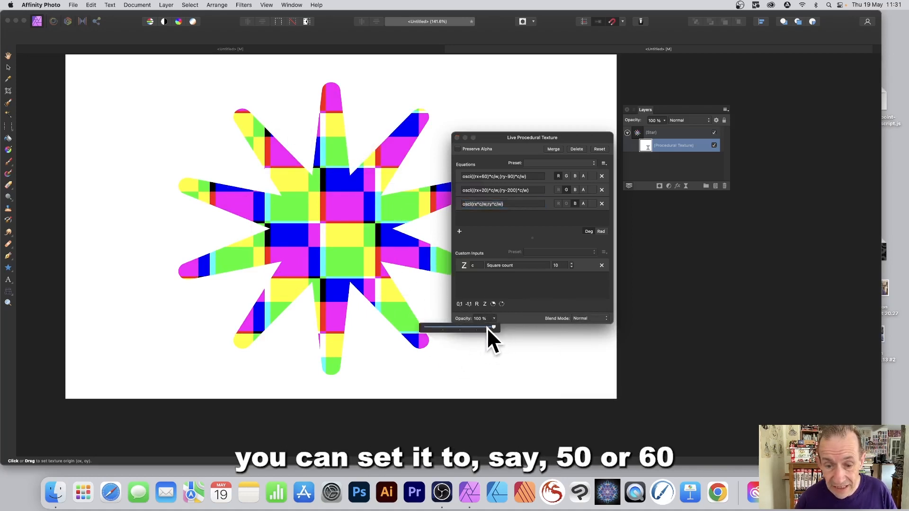
{"action": "left_click_drag", "start_coordinate": [487, 327], "coordinate": [450, 326]}
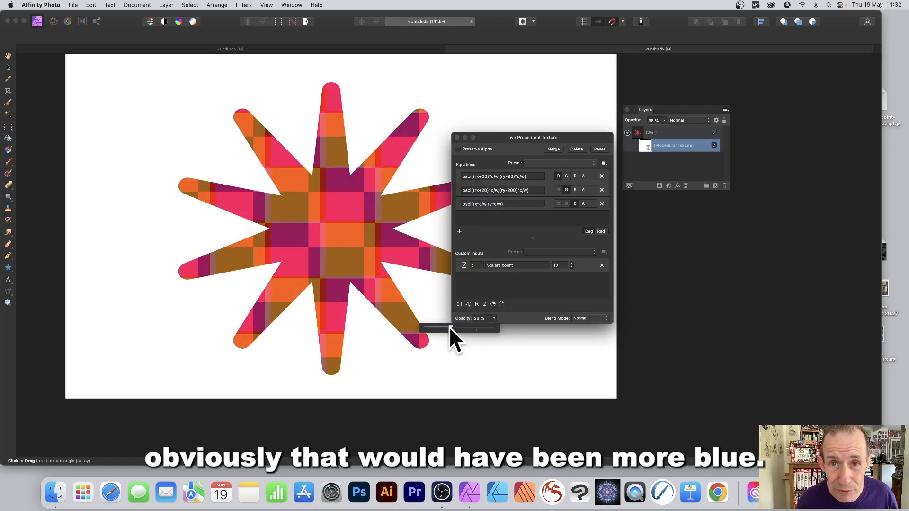
{"action": "left_click_drag", "start_coordinate": [456, 325], "coordinate": [493, 325]}
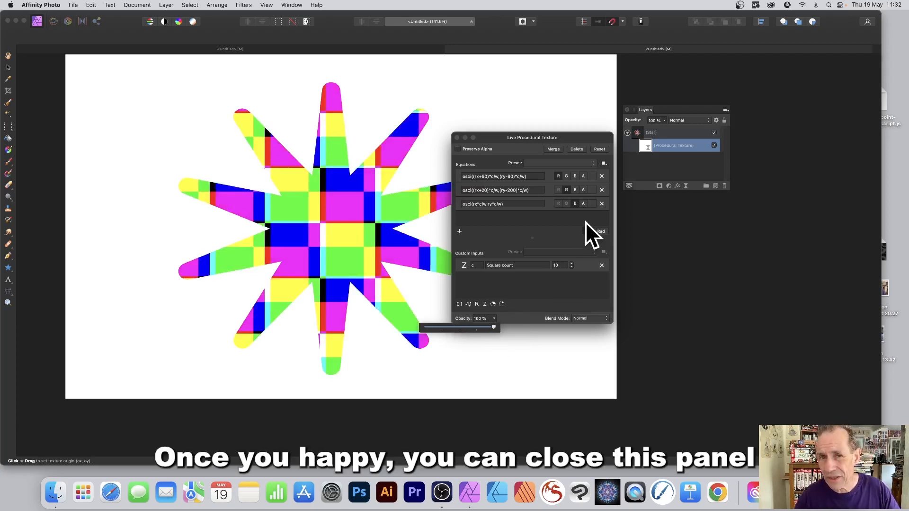
Step: Close the procedural texture settings, and set the star shape's number of points to 16
{"action": "left_click", "coordinate": [457, 137]}
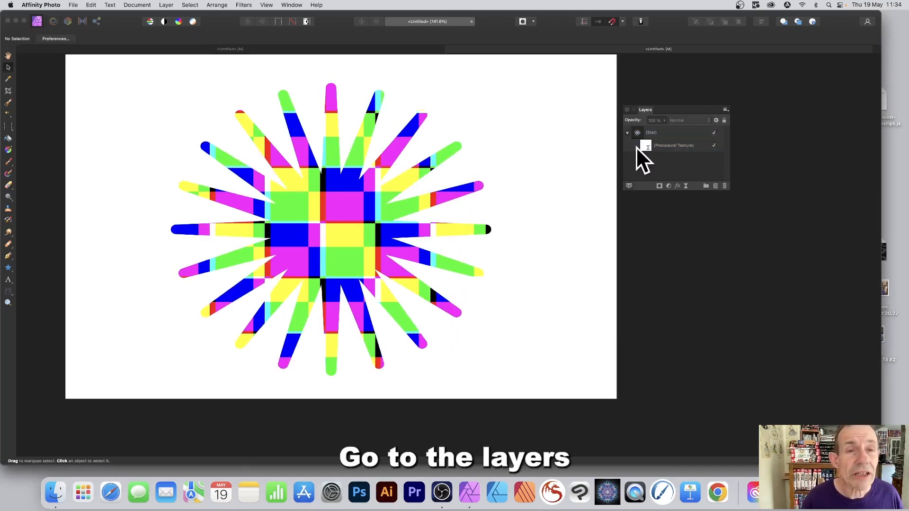
{"action": "left_click", "coordinate": [638, 133]}
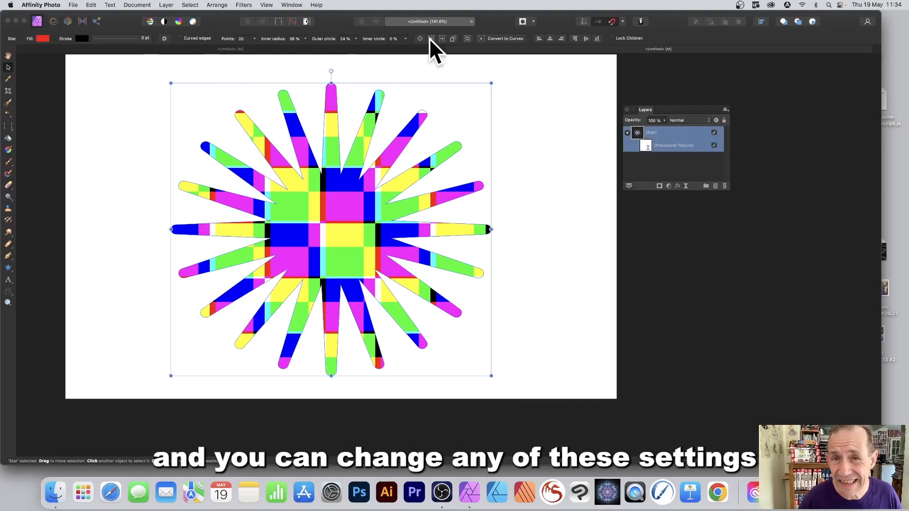
{"action": "left_click", "coordinate": [254, 38]}
{"action": "mouse_move", "coordinate": [253, 46]}
{"action": "left_mouse_down"}
{"action": "mouse_move", "coordinate": [229, 45]}
{"action": "mouse_move", "coordinate": [263, 46]}
{"action": "mouse_move", "coordinate": [246, 46]}
{"action": "left_mouse_up"}
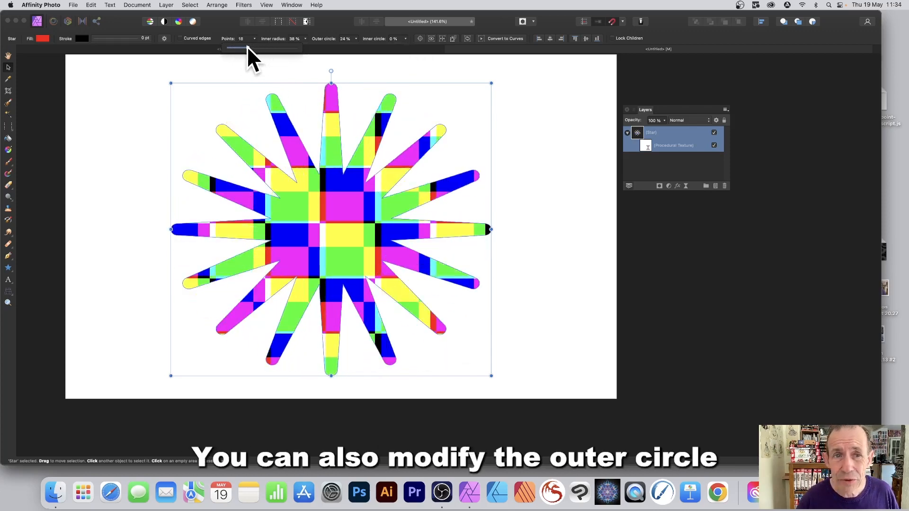
Step: Round the star's petals by setting the outer circle to 56% and the inner circle to 30%
{"action": "left_click", "coordinate": [355, 38]}
{"action": "left_click_drag", "start_coordinate": [353, 47], "coordinate": [428, 47]}
{"action": "left_click", "coordinate": [404, 39]}
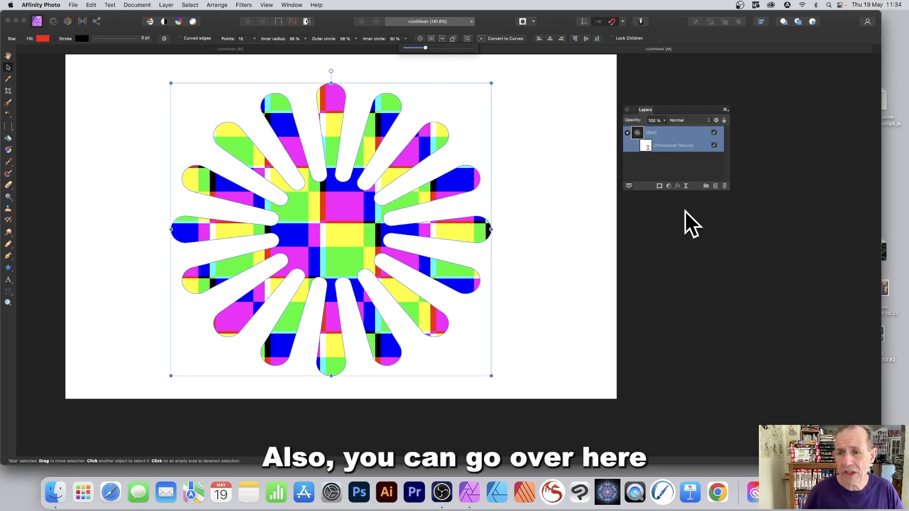
Step: Reopen the procedural texture's settings from its layer to review the equations, close them and reselect the star
{"action": "left_click", "coordinate": [658, 161]}
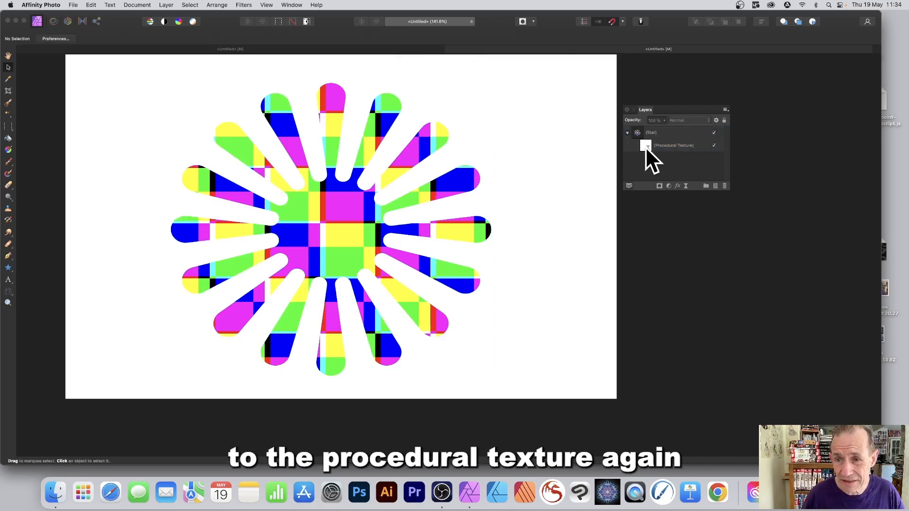
{"action": "left_click", "coordinate": [646, 146]}
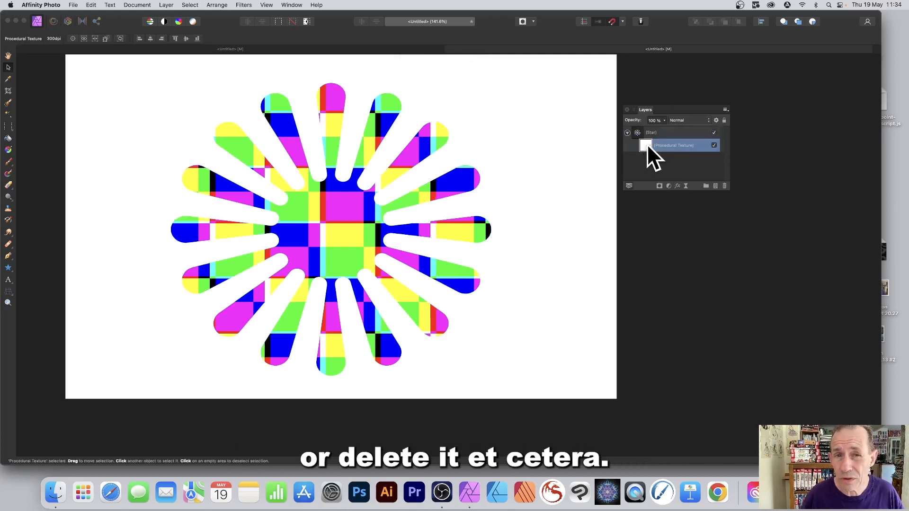
{"action": "double_click", "coordinate": [645, 144]}
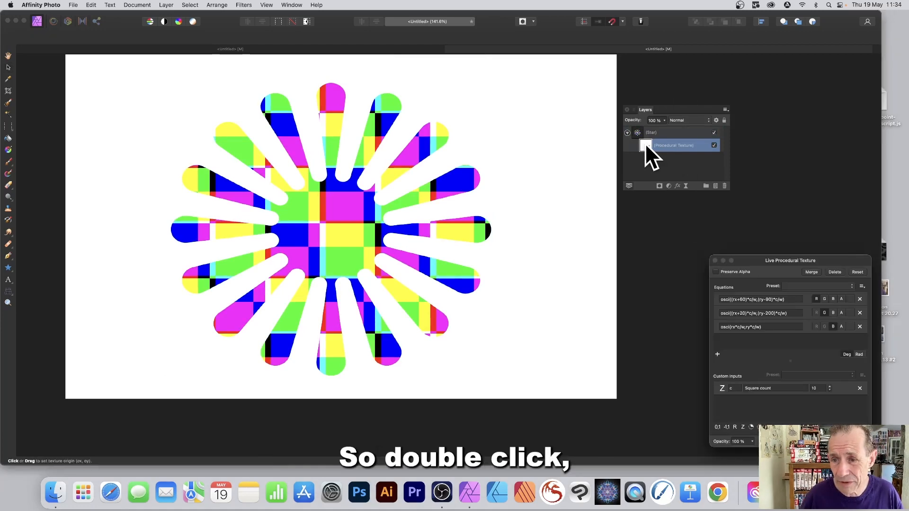
{"action": "left_click_drag", "start_coordinate": [793, 268], "coordinate": [472, 131]}
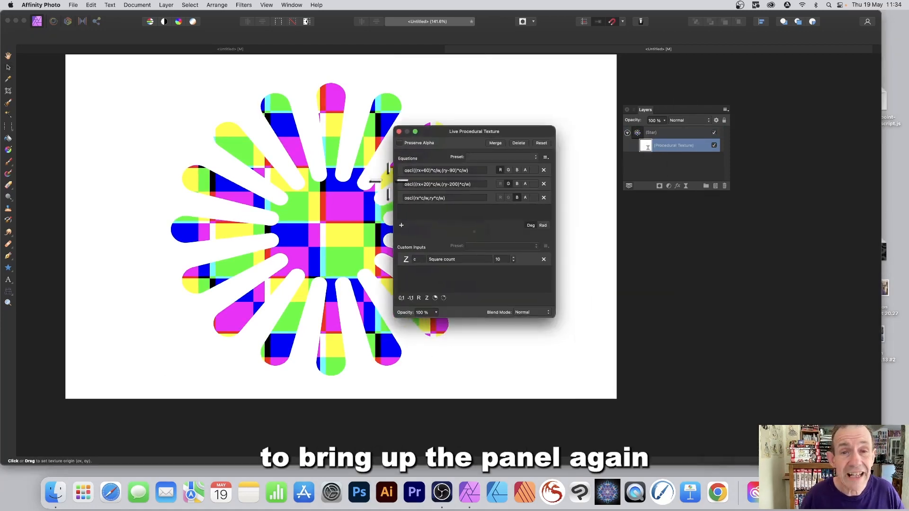
{"action": "left_click", "coordinate": [399, 131]}
{"action": "left_click", "coordinate": [405, 145]}
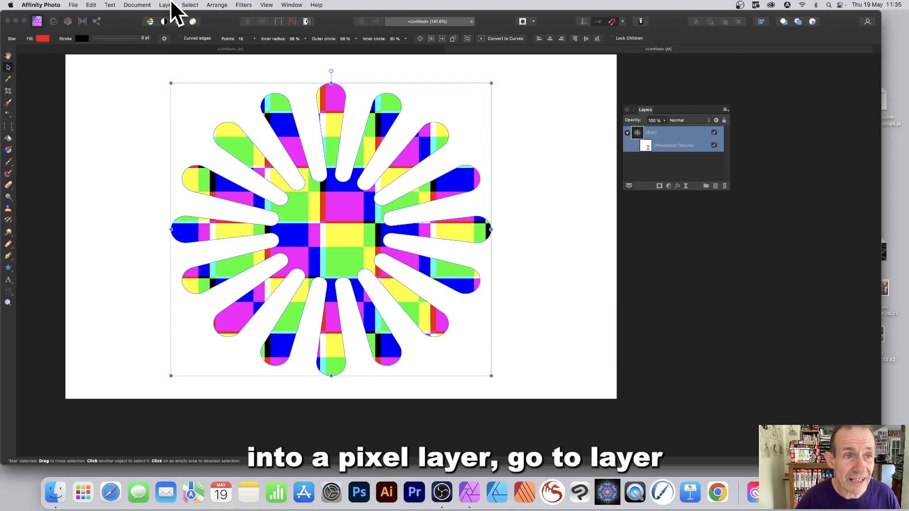
{"action": "left_click", "coordinate": [166, 5]}
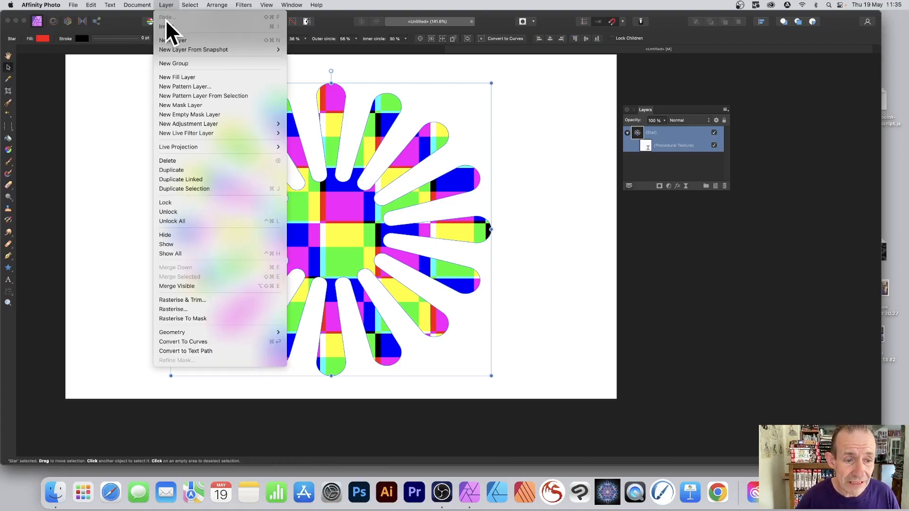
{"action": "left_click", "coordinate": [198, 286]}
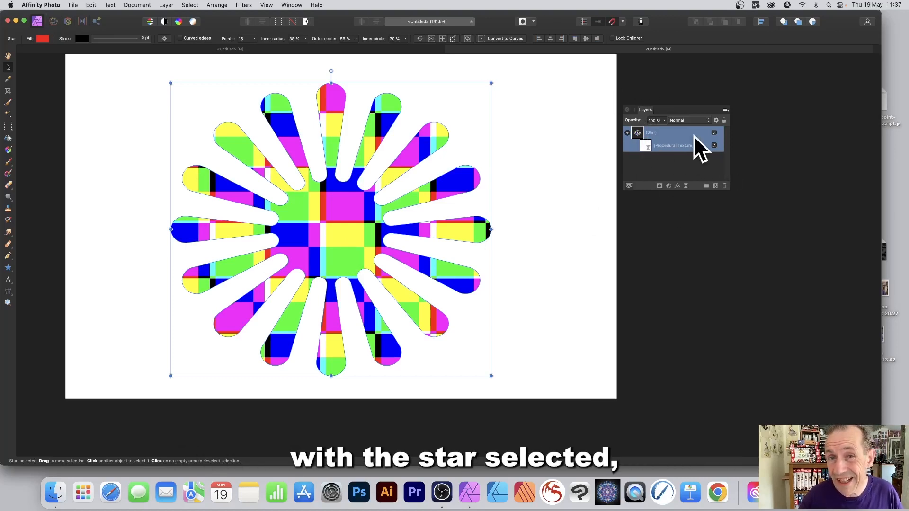
Step: Enable the 3D layer effect on the star with a radius of about 17 px
{"action": "left_click", "coordinate": [676, 187]}
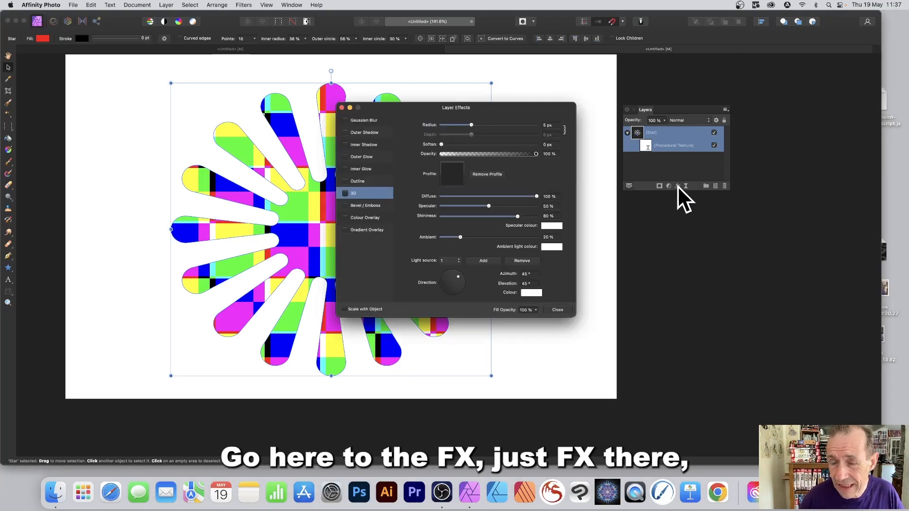
{"action": "left_click", "coordinate": [345, 193]}
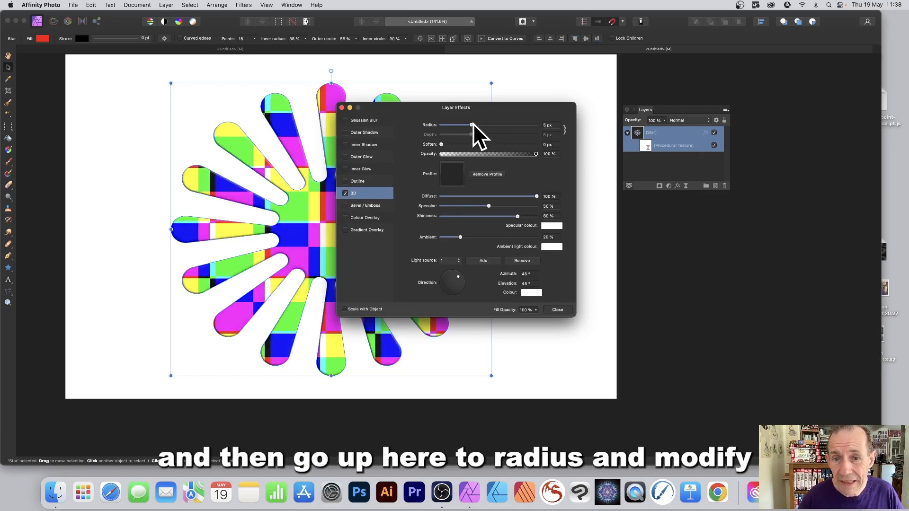
{"action": "left_click_drag", "start_coordinate": [472, 125], "coordinate": [489, 125]}
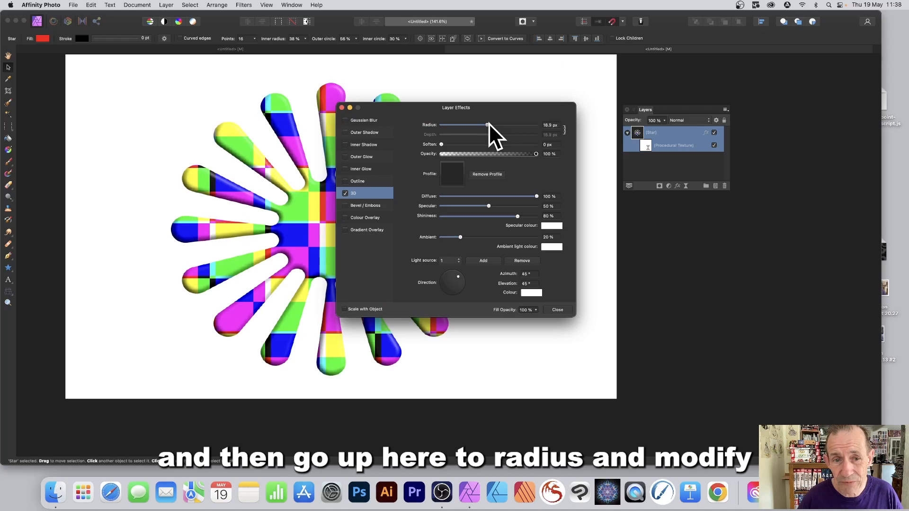
Step: Add an outer shadow to the star with a 9.1 px radius, about 27 px offset and 62% intensity, and close the layer effects
{"action": "left_click", "coordinate": [353, 132]}
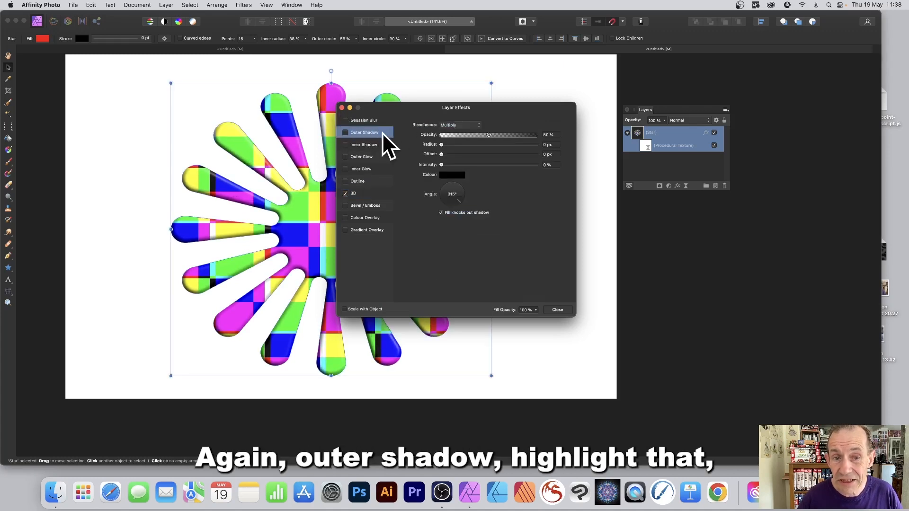
{"action": "left_click", "coordinate": [345, 132]}
{"action": "left_click_drag", "start_coordinate": [445, 143], "coordinate": [500, 164]}
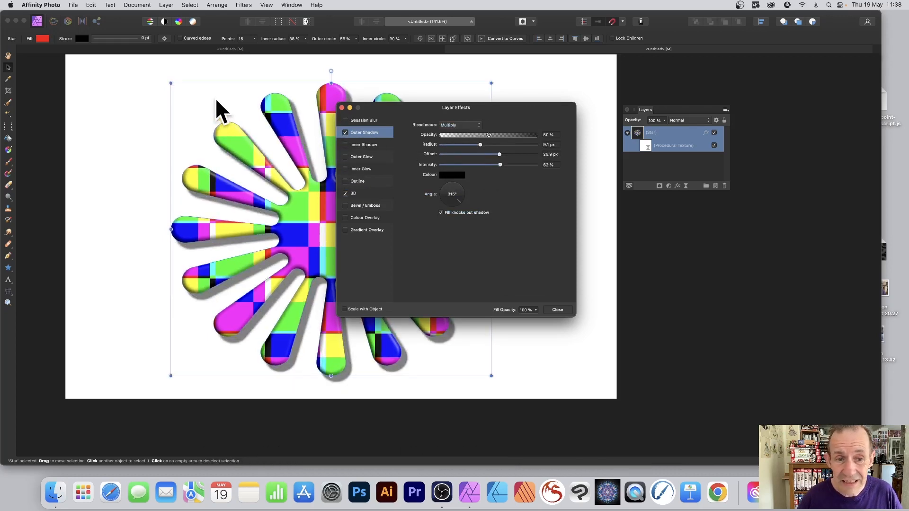
{"action": "left_click", "coordinate": [564, 310]}
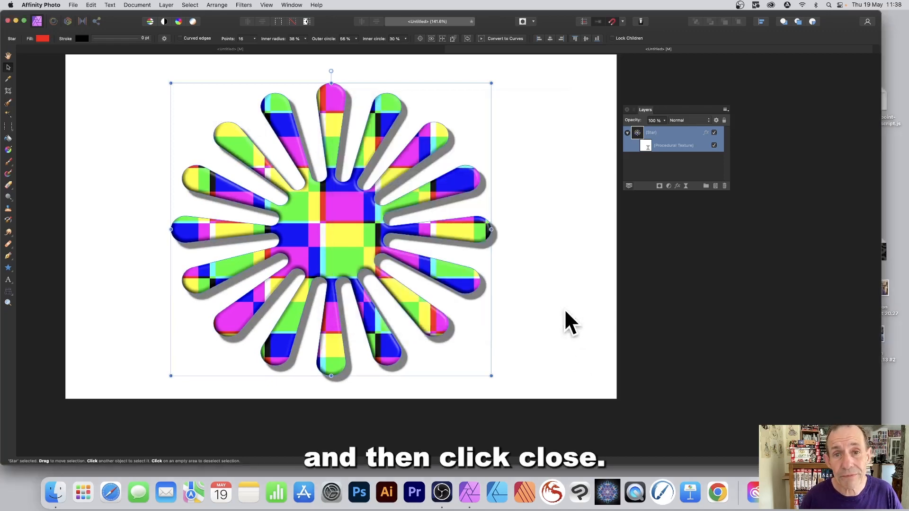